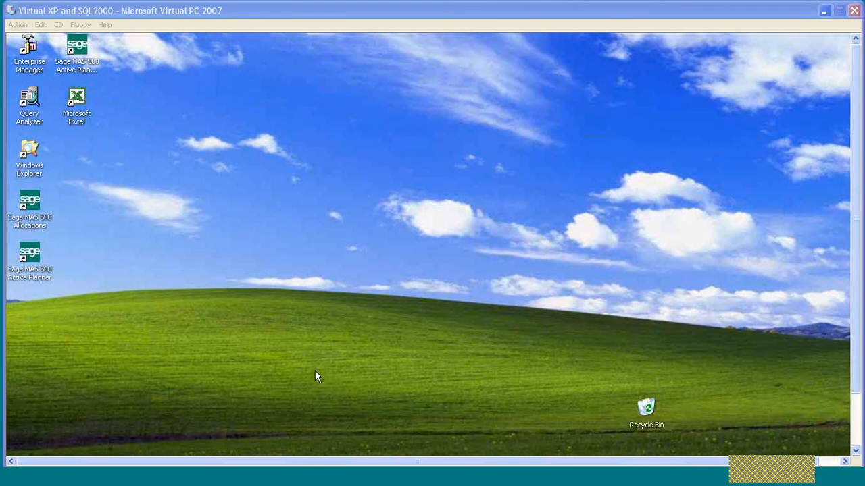
Run setup.exe from the Downloads folder on drive Z: to start the Sage Active Planner Network setup.
left_click(282, 481)
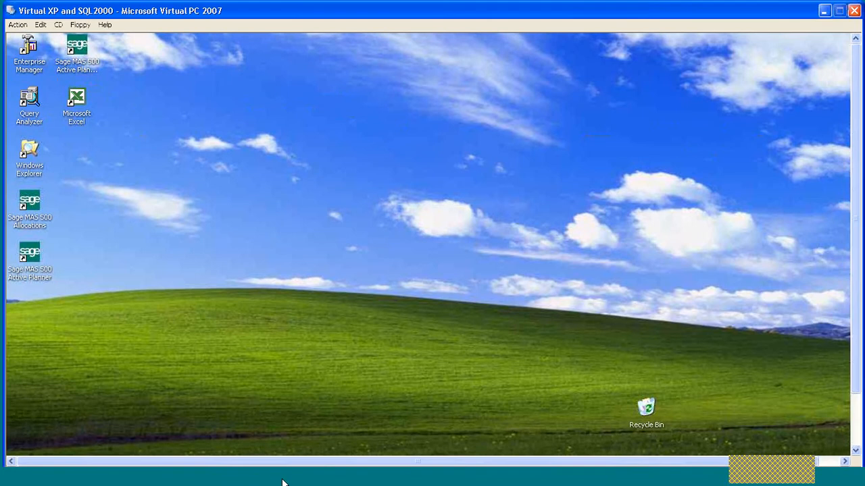
left_click(193, 483)
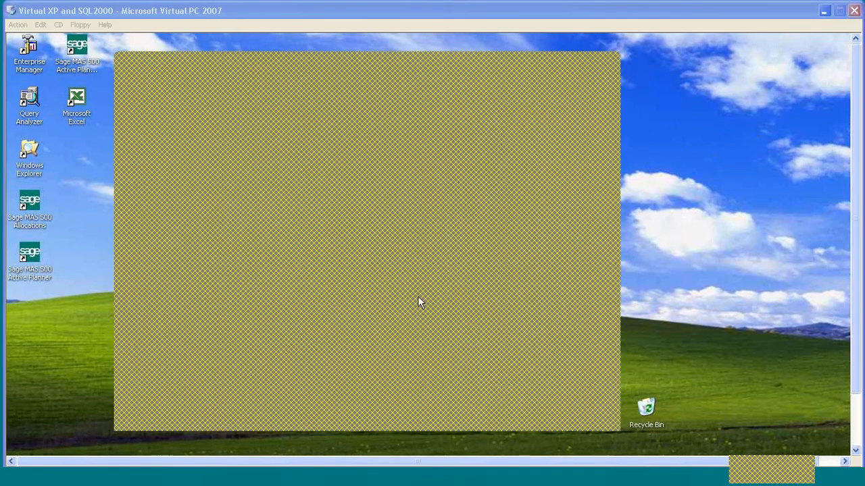
left_click(580, 68)
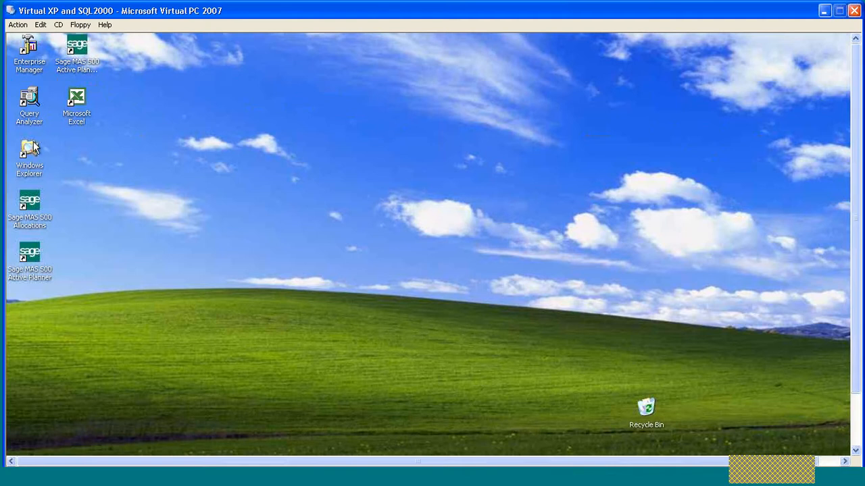
left_click_drag(856, 150, 211, 371)
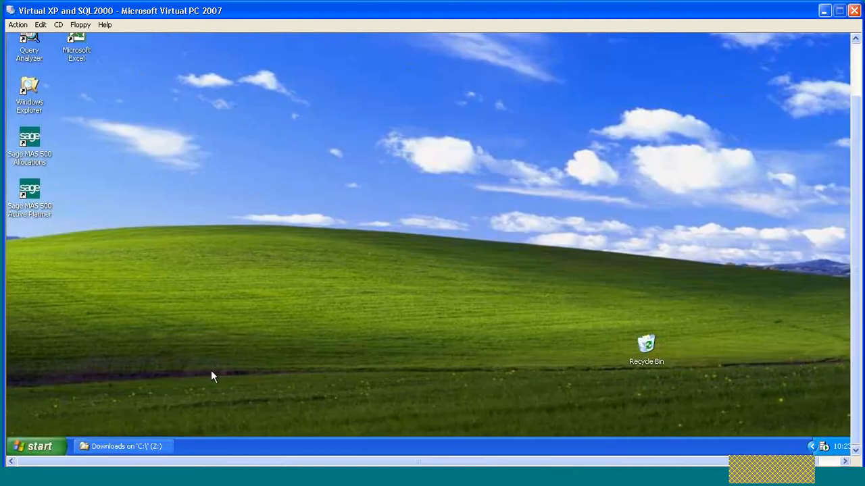
left_click(124, 446)
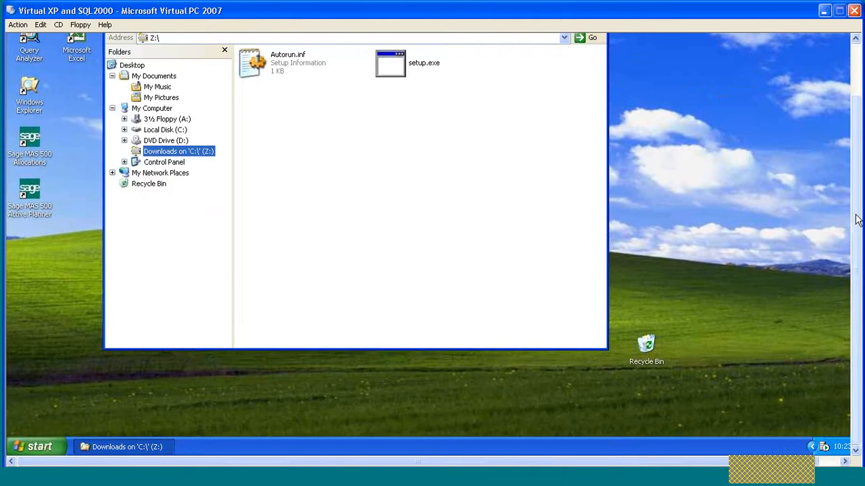
left_click_drag(856, 214, 856, 154)
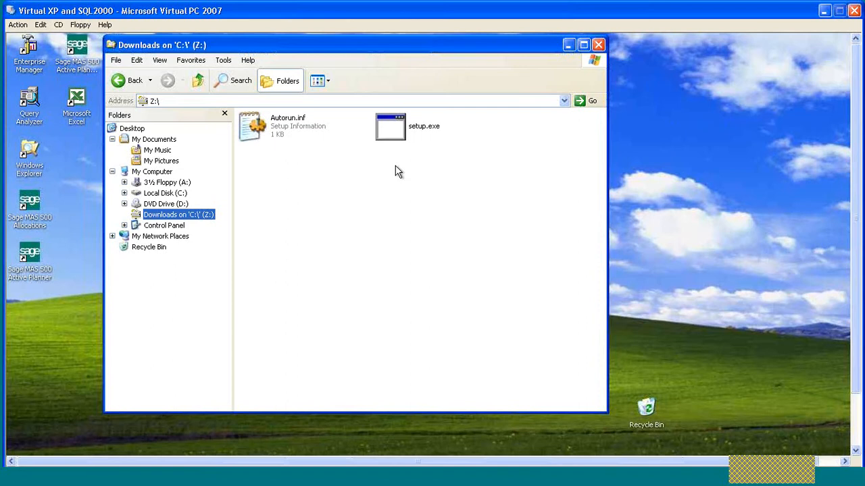
left_click(396, 131)
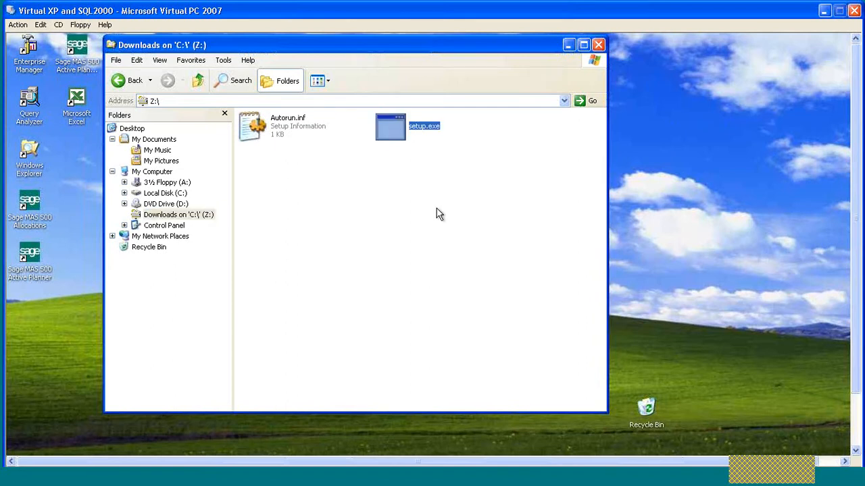
key("Return")
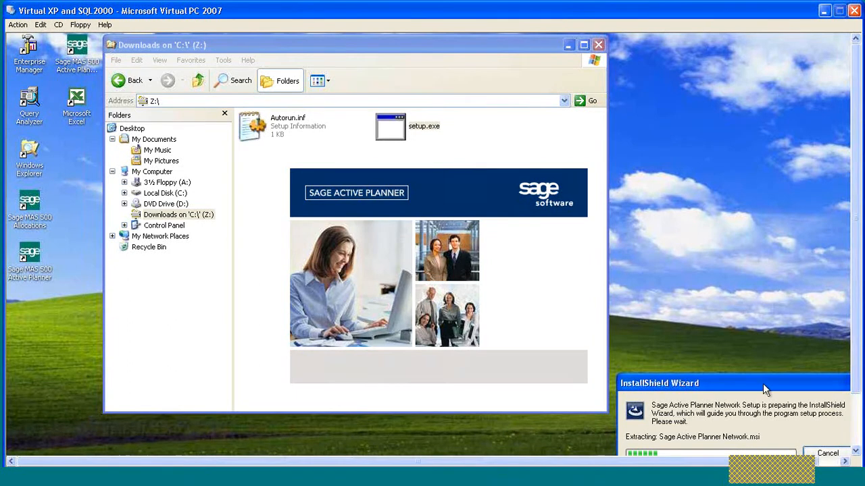
Move the extracting setup window aside and wait for the network install welcome page.
left_click_drag(768, 391, 666, 343)
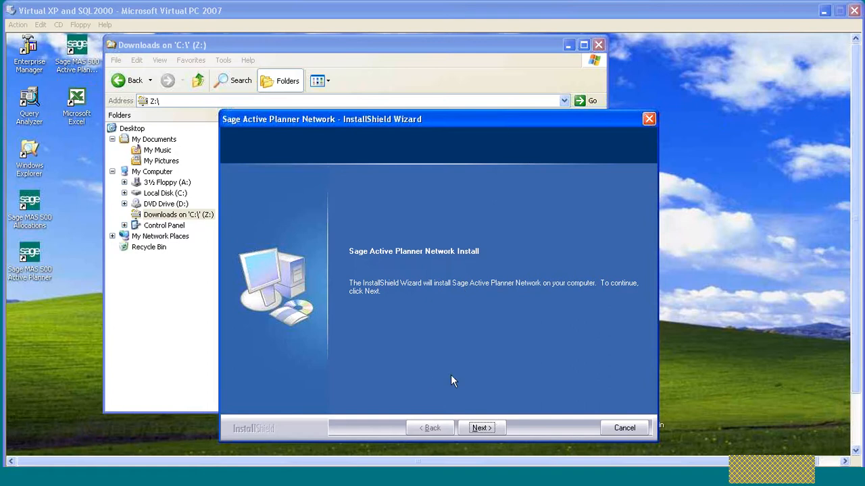
Advance past the welcome page and accept the Sage Active Planner Network licence agreement.
left_click(476, 432)
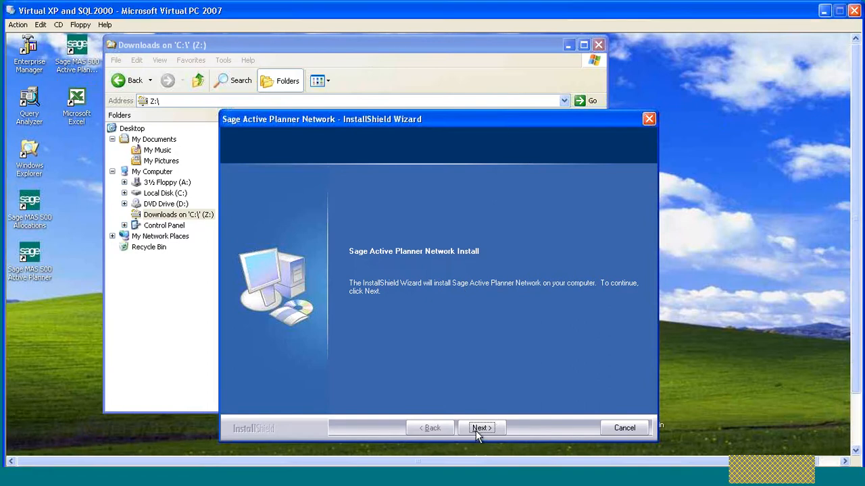
left_click_drag(482, 120, 481, 109)
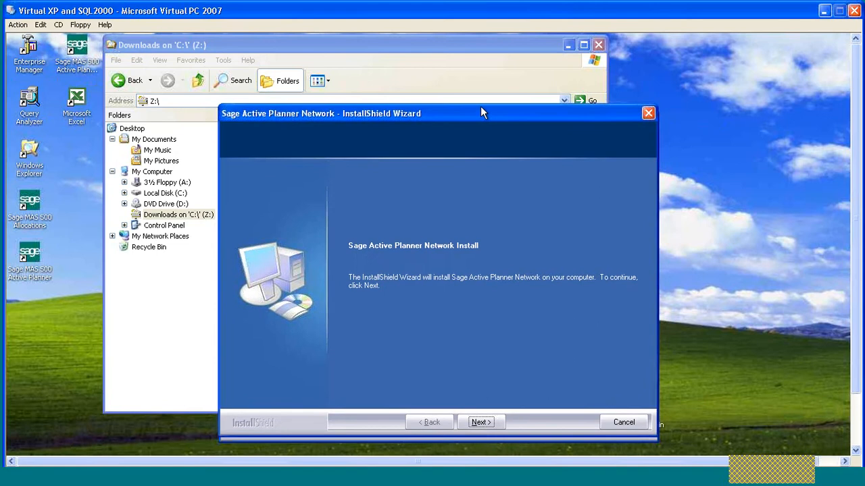
left_click(484, 420)
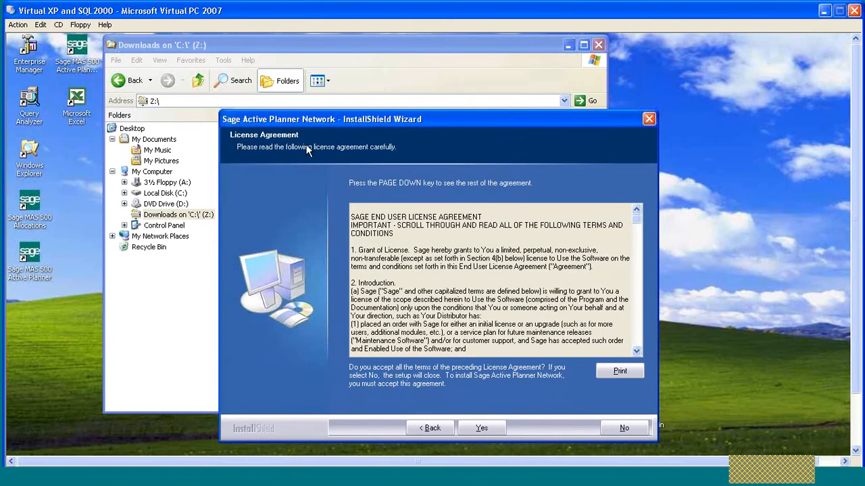
left_click(488, 427)
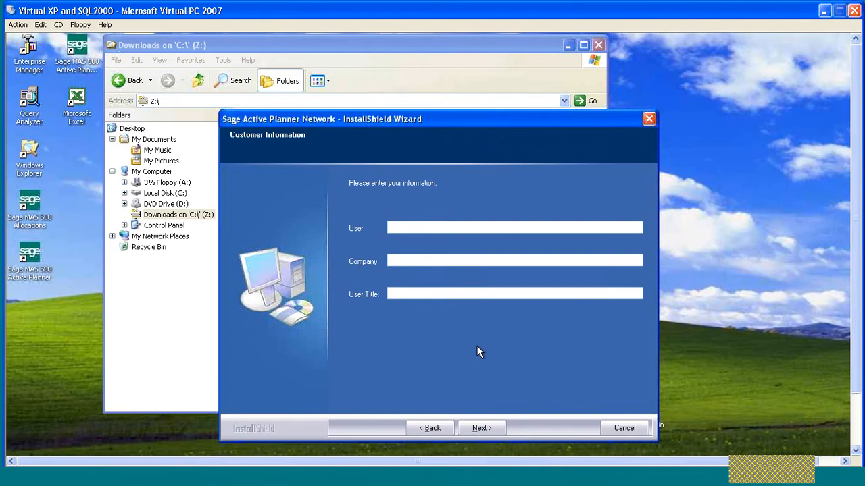
Fill in the user's name, company 'My Company' and title 'My Title', then submit.
key("Tab")
type("My Company")
key("Tab")
type("My T")
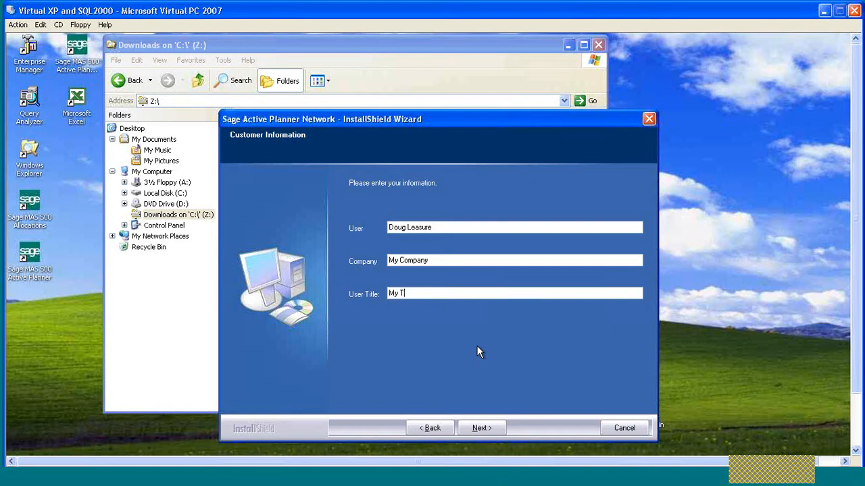
type("itle")
left_click(485, 428)
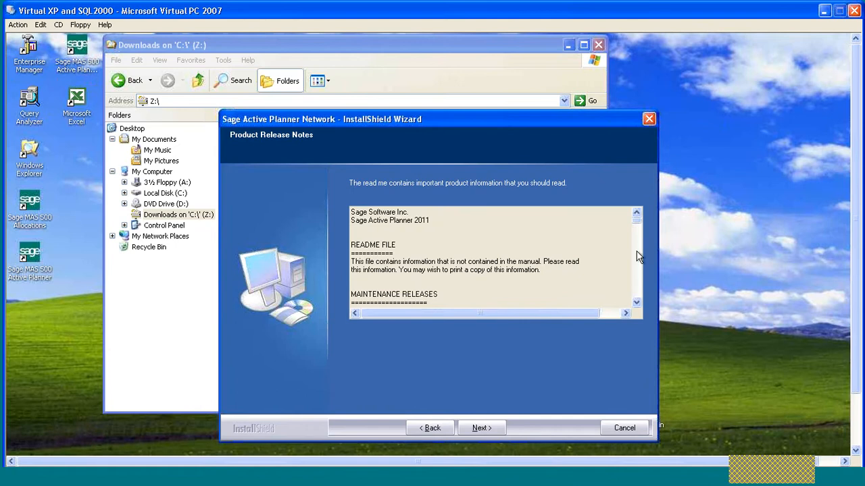
Continue past the Product Release Notes to the Select Features page.
left_click(485, 428)
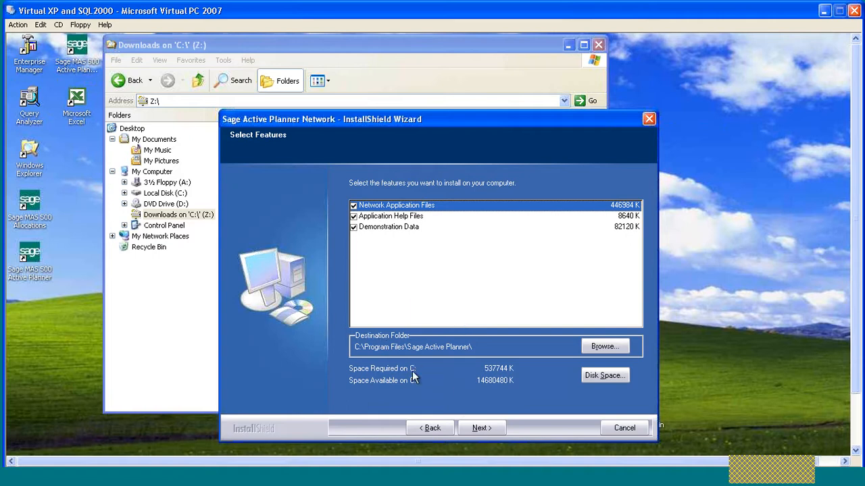
Keep all three features in C:\Program Files\Sage Active Planner\ and start the installation.
left_click(484, 431)
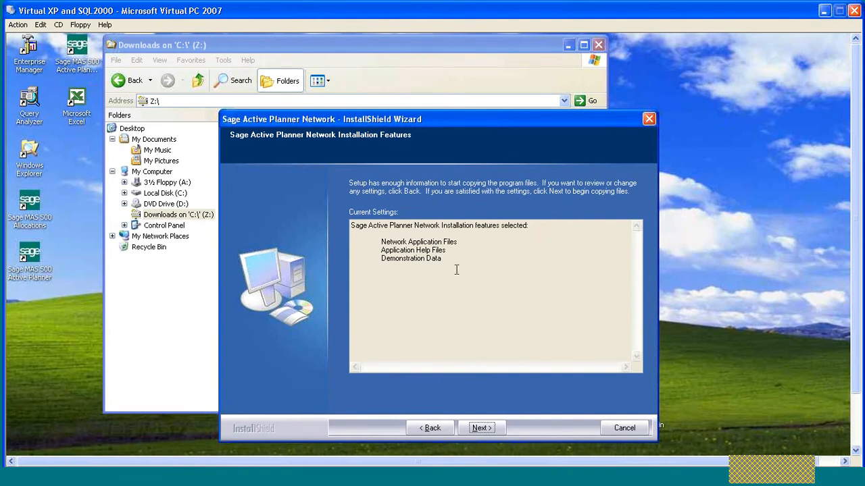
left_click(488, 431)
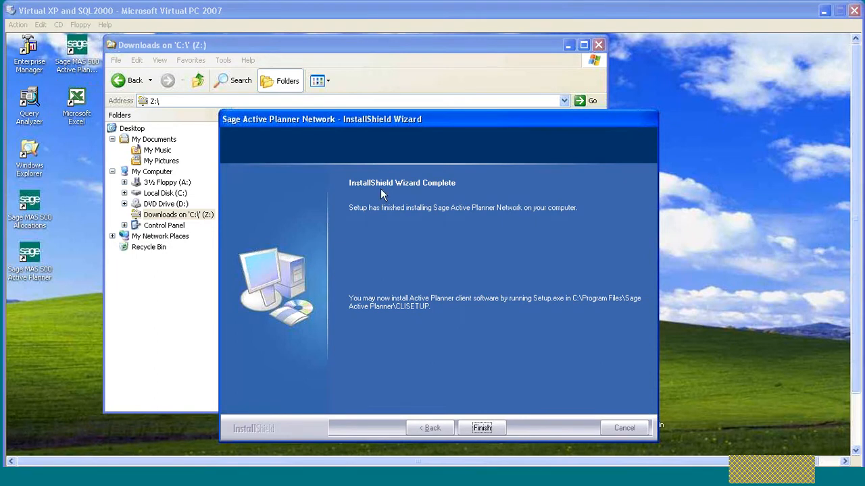
Finish the network server install and select CLISETUP in C:\Program Files\Sage Active Planner.
left_click(481, 425)
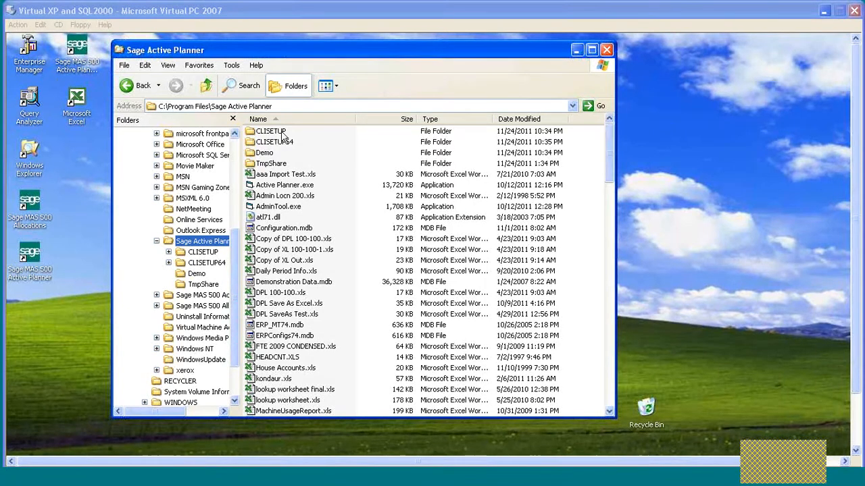
left_click(286, 148)
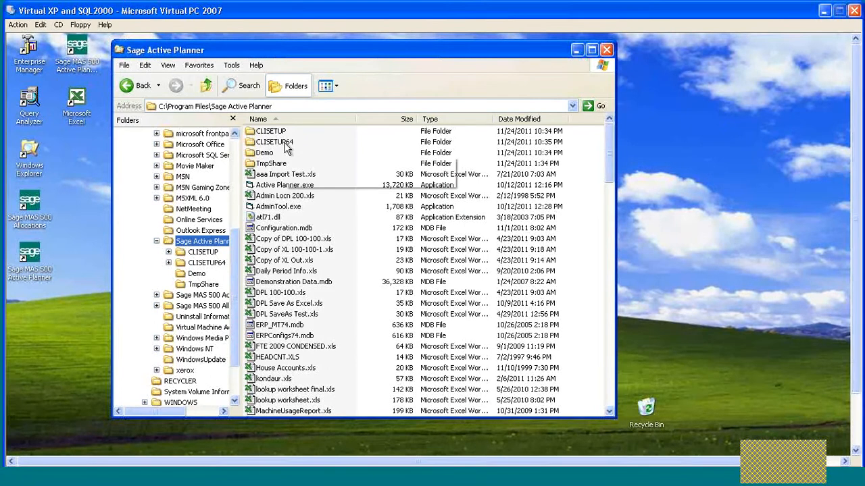
left_click(265, 134)
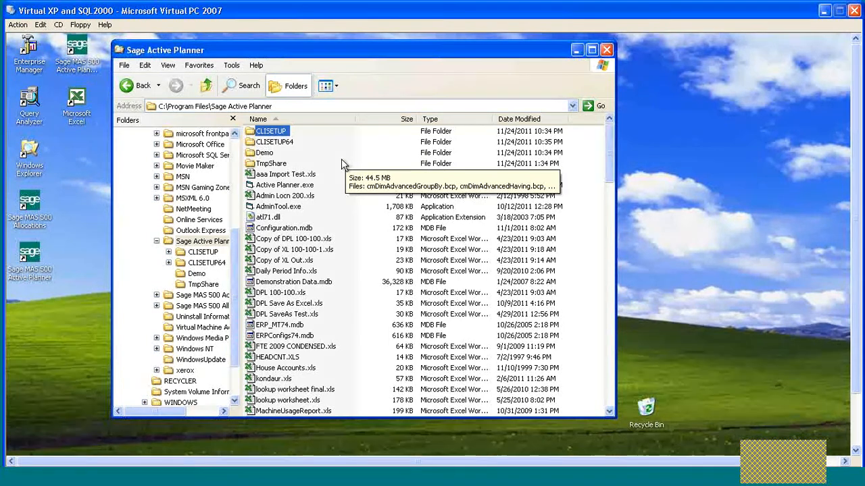
Open CLISETUP64, switch to the CLISETUP folder instead and select its setup.exe.
double_click(278, 142)
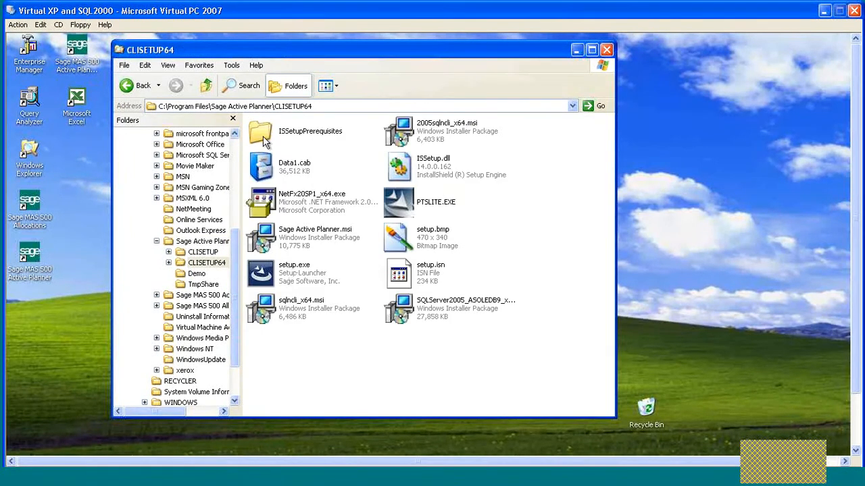
left_click(203, 252)
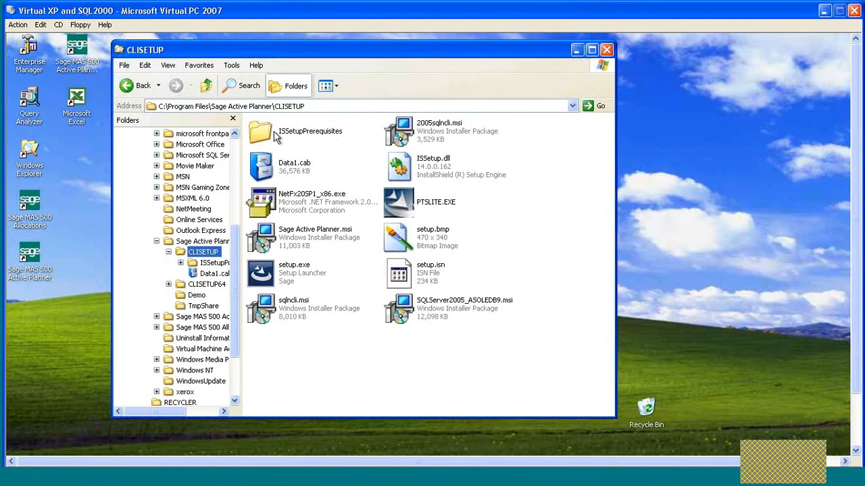
left_click(282, 276)
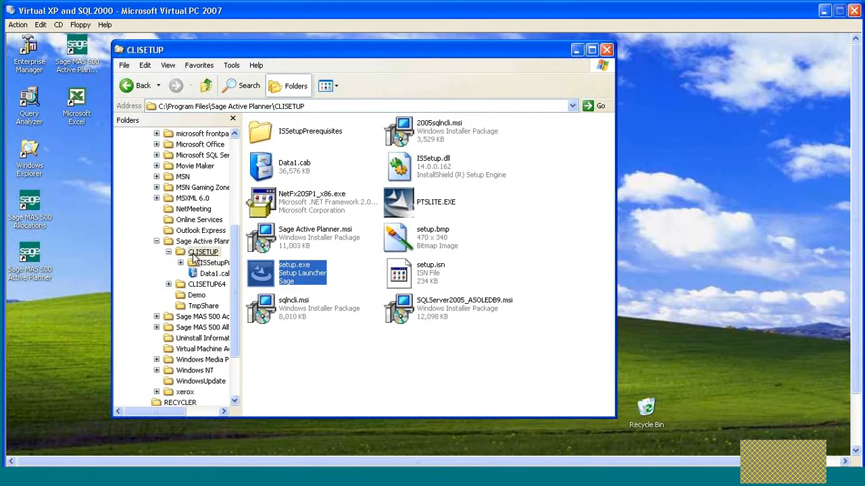
left_click(768, 469)
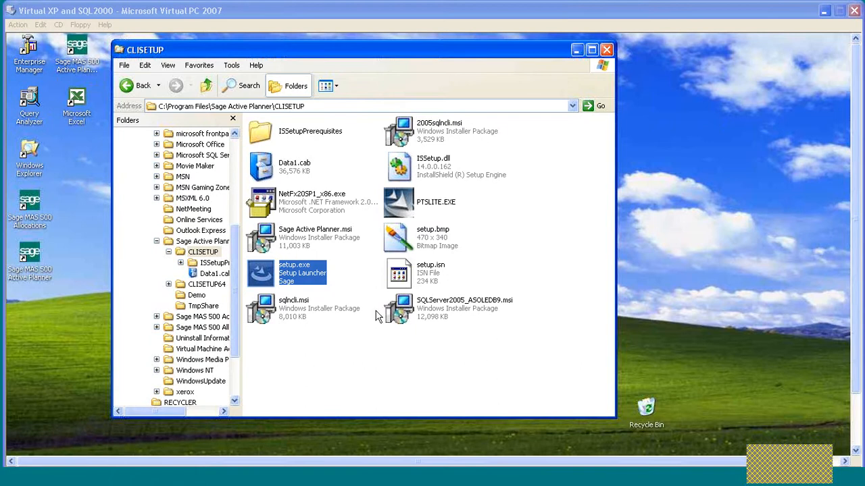
left_click(267, 276)
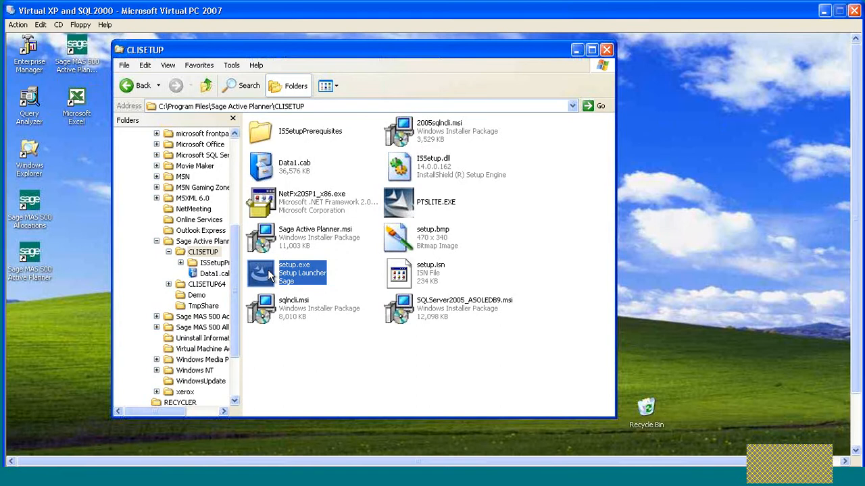
Run the client setup.exe and install the Analytics .NET prerequisite.
left_click(773, 465)
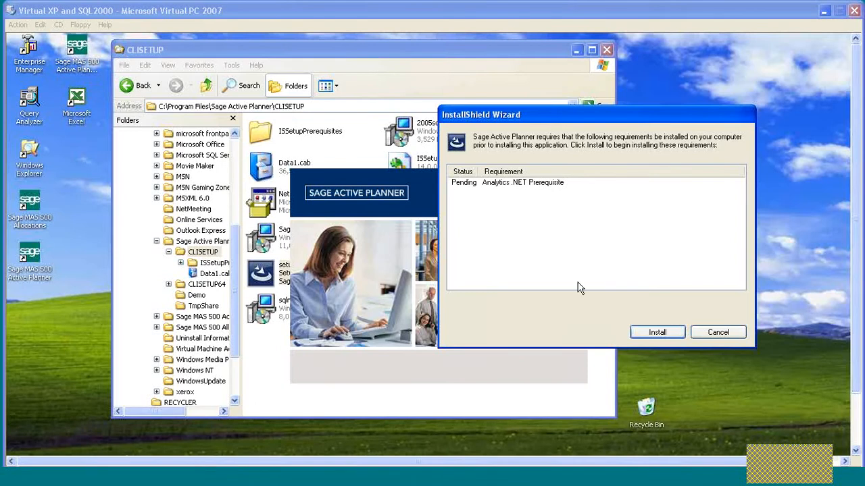
left_click(659, 334)
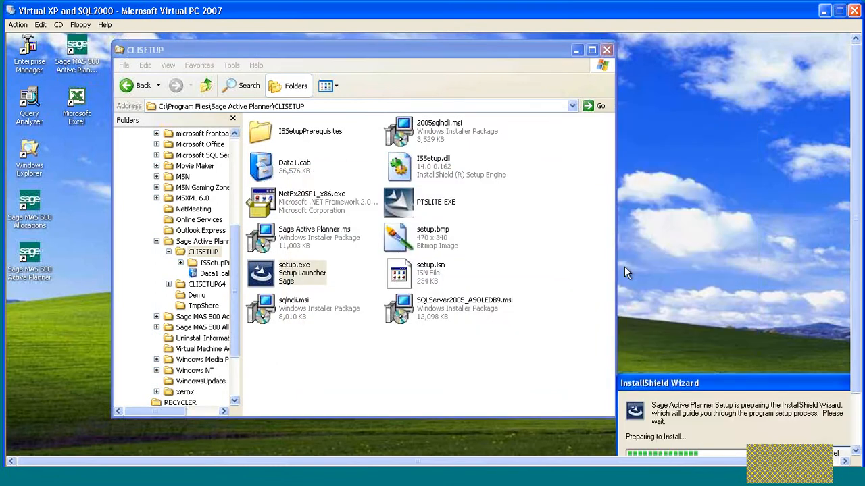
left_click_drag(754, 388, 658, 279)
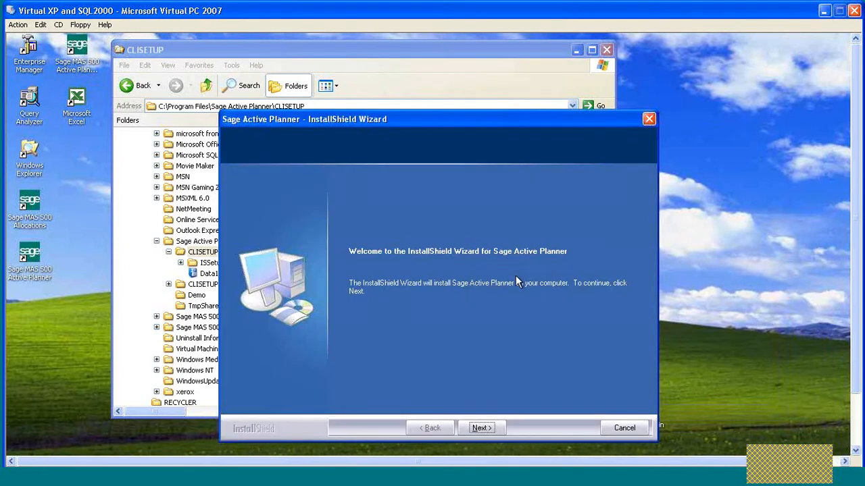
Reposition the Sage Active Planner wizard higher and continue past its Welcome page.
left_click_drag(465, 122, 469, 95)
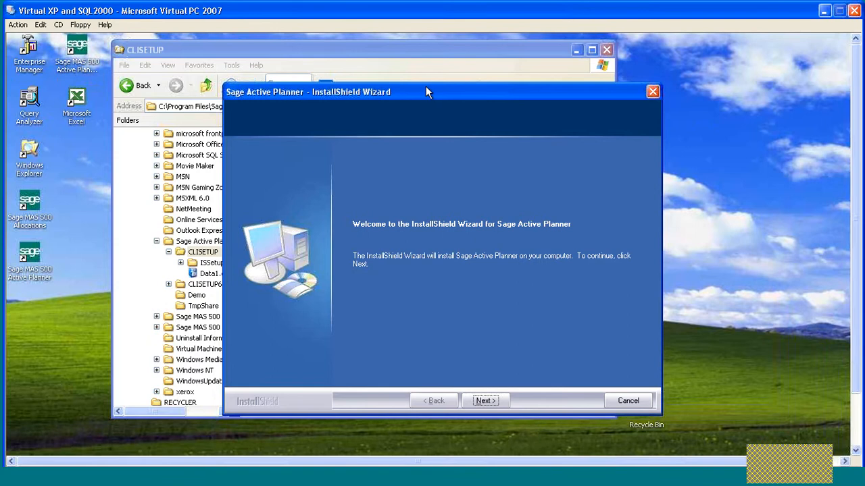
left_click_drag(426, 86, 403, 73)
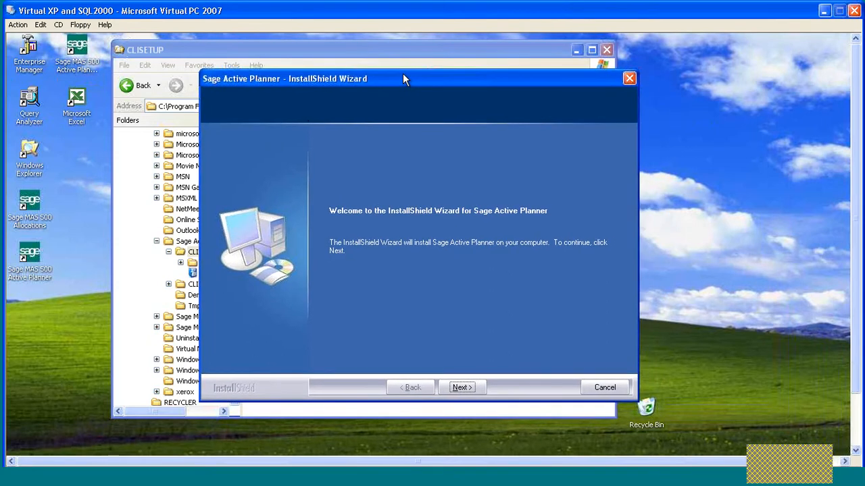
left_click(462, 386)
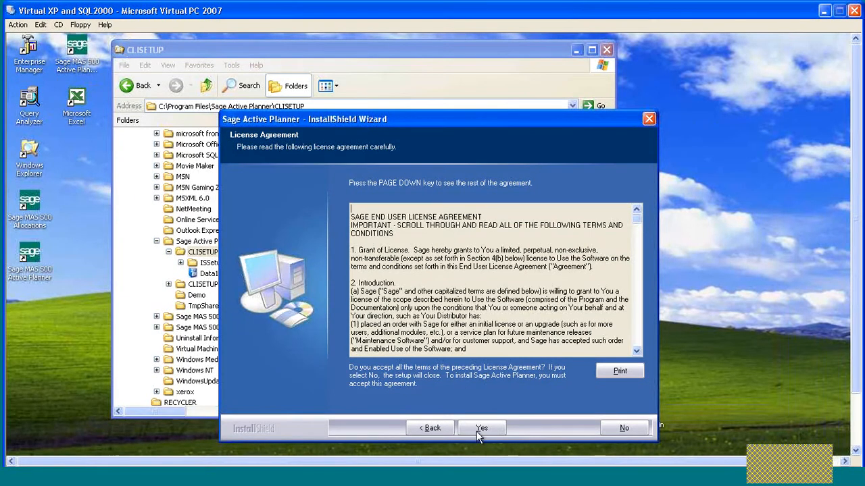
Accept the licence and keep the default customer details, Network setup type and program folder.
left_click(476, 430)
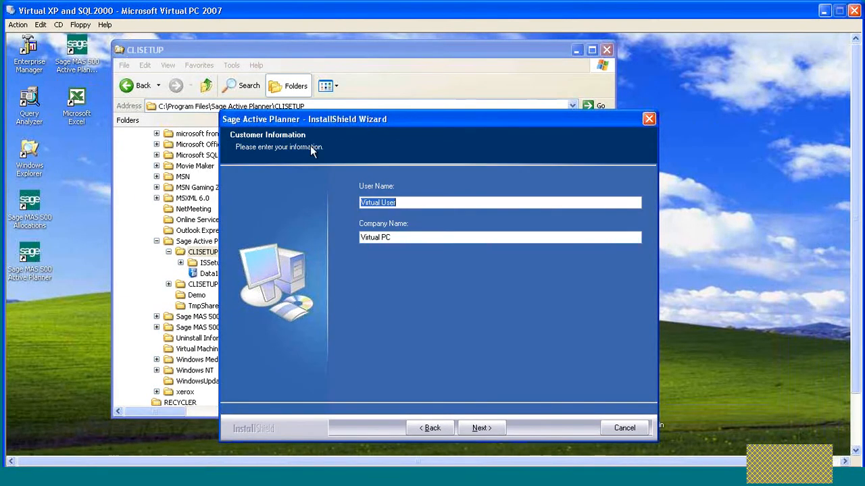
left_click(480, 432)
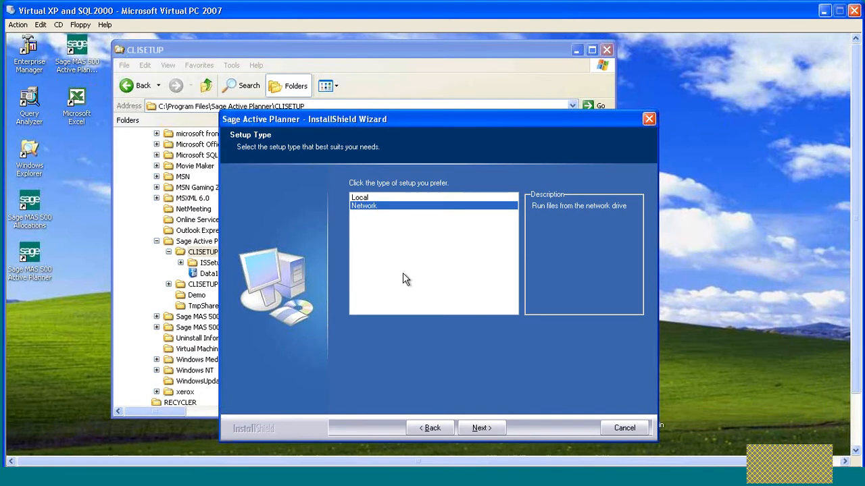
left_click(481, 427)
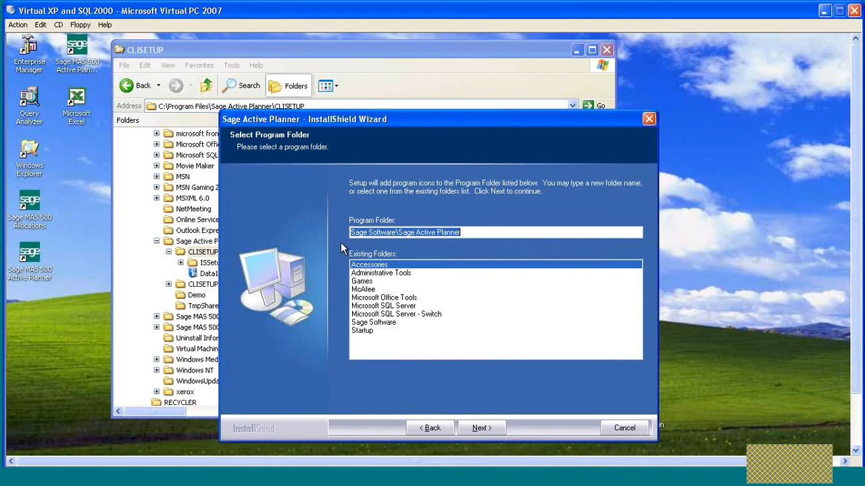
left_click(485, 425)
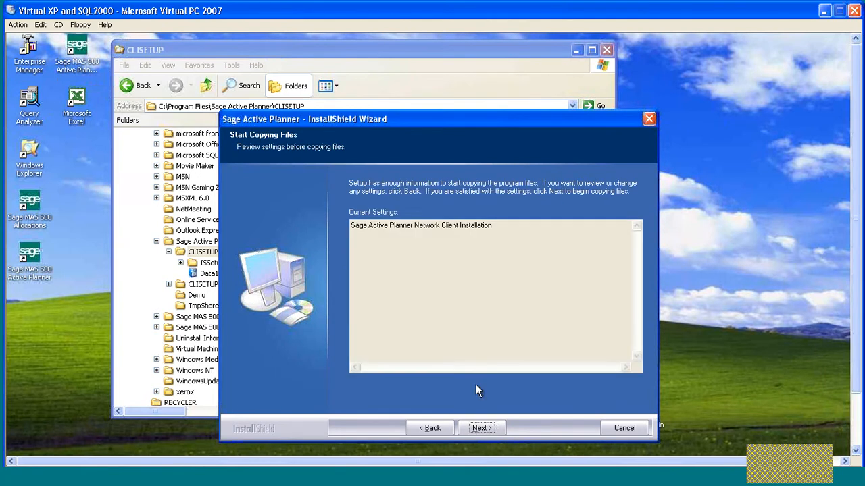
Start copying the Sage Active Planner Network Client files and wait for the Wizard Complete page.
left_click(480, 429)
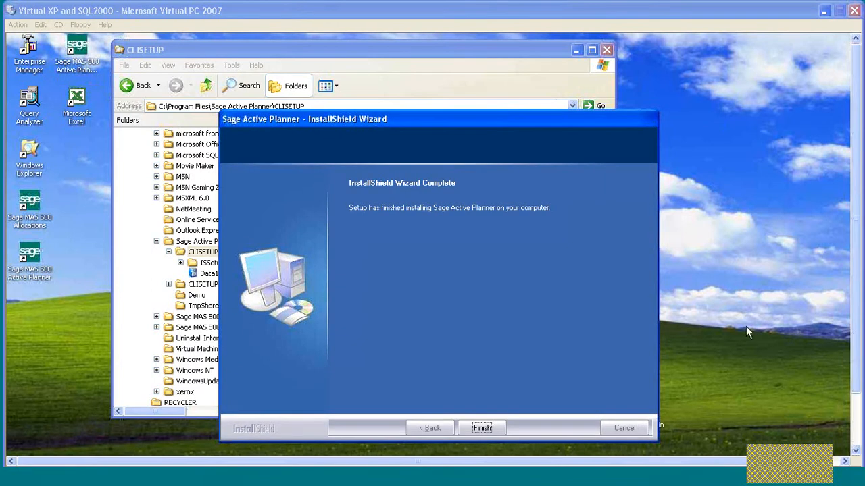
left_click(455, 120)
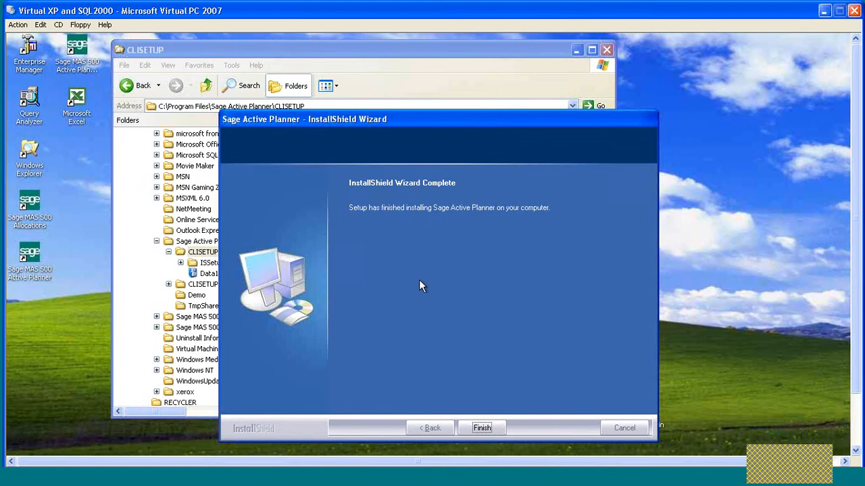
Finish the InstallShield Wizard, returning to the CLISETUP folder in Explorer.
left_click(483, 429)
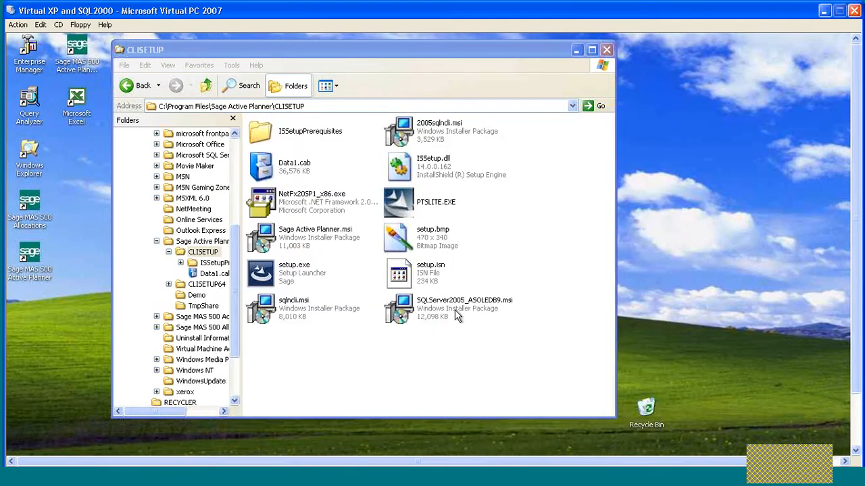